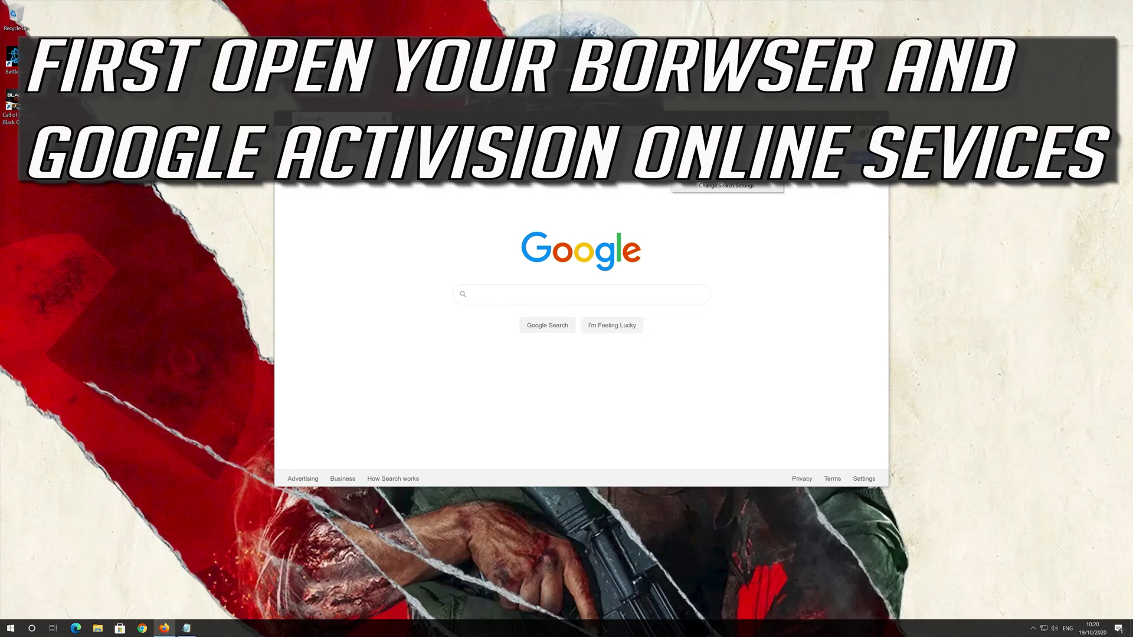
pyautogui.write('activision')
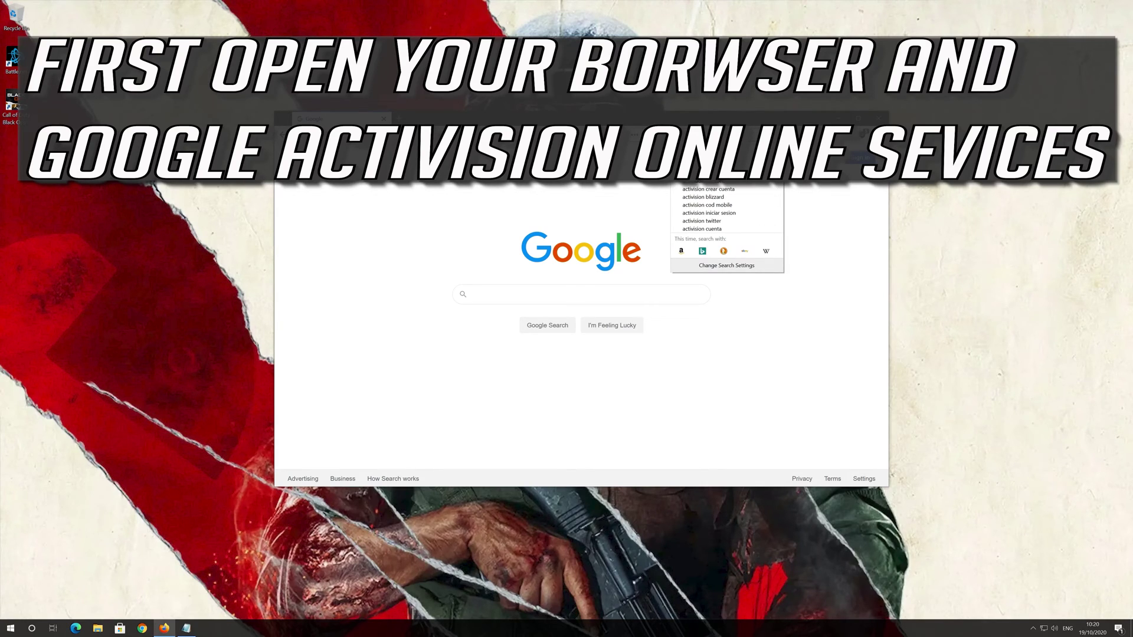
pyautogui.write(' online')
pyautogui.write(' services')
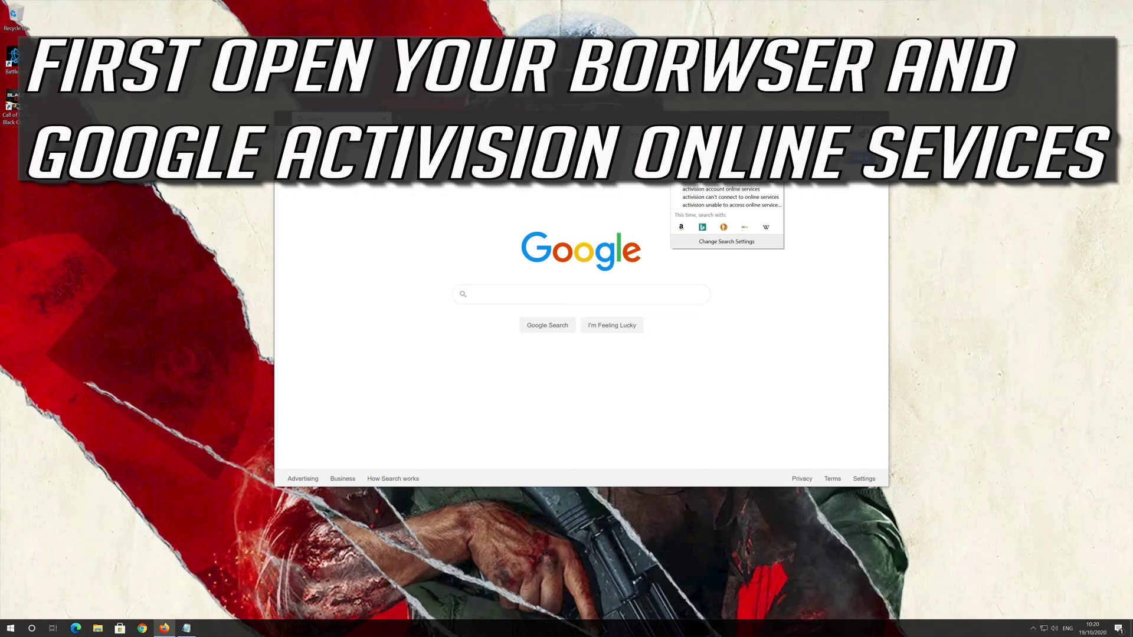
# Search Google for 'activision online services' and open the Activision Support Online Services result
pyautogui.press('Return')
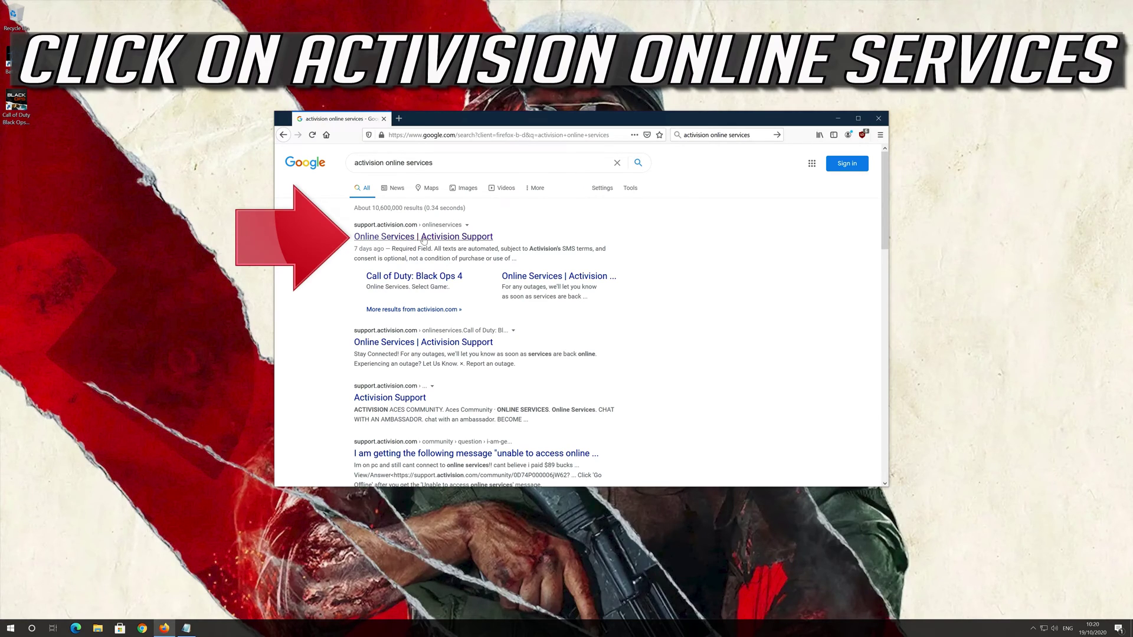
pyautogui.click(423, 239)
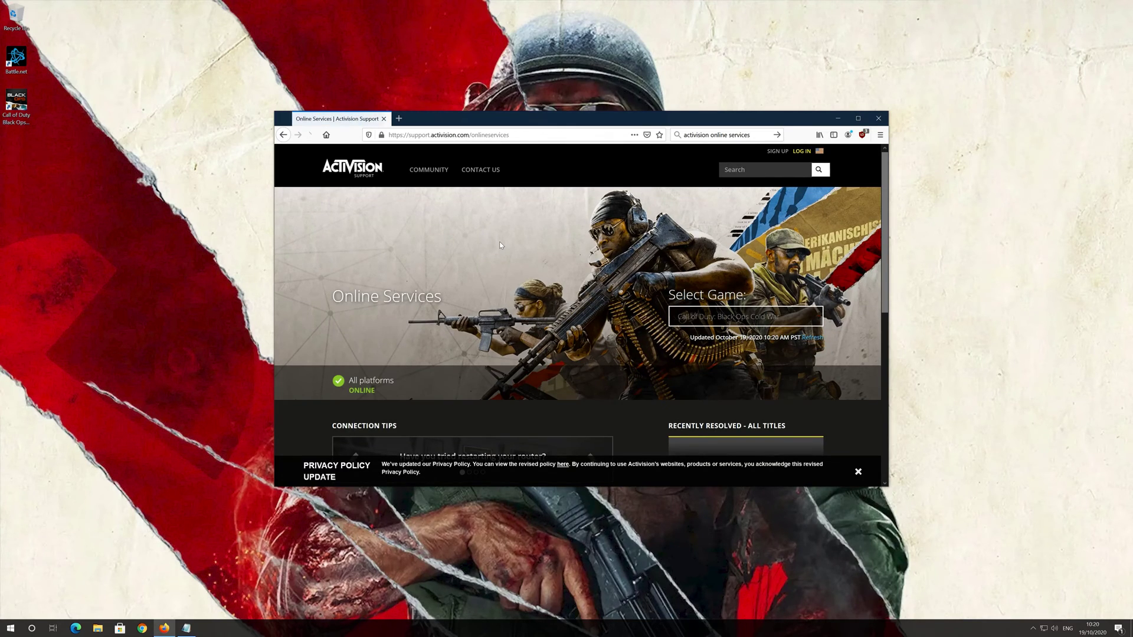
pyautogui.scroll(-3, 499, 242)
pyautogui.scroll(-1, 499, 242)
pyautogui.scroll(-1, 499, 241)
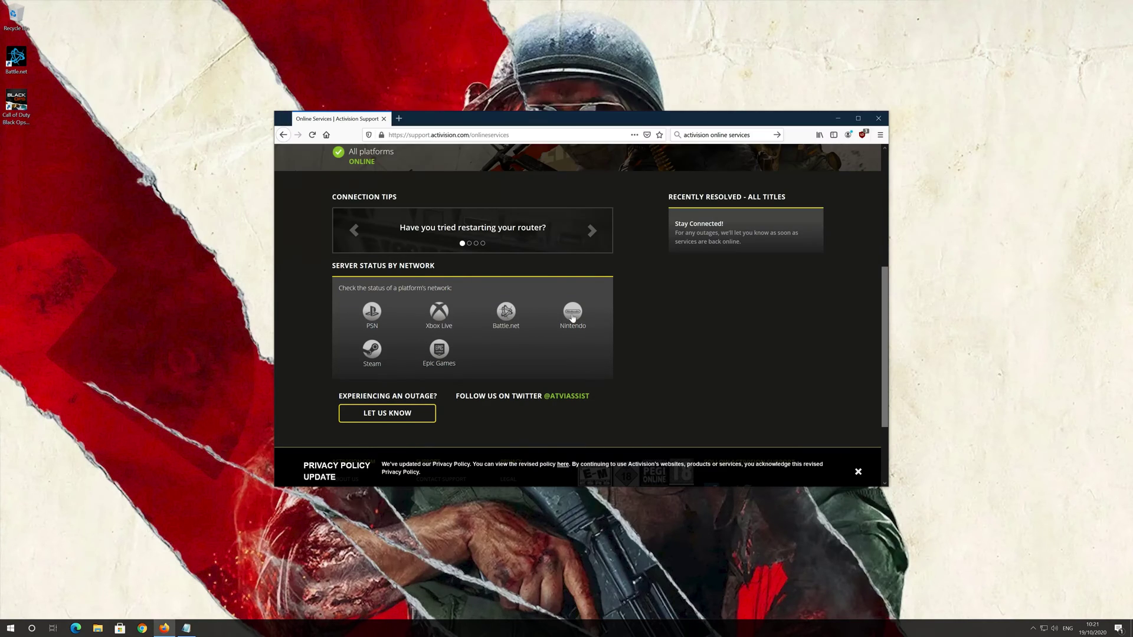
# Check the PlayStation network's server status from the Online Services page
pyautogui.click(375, 312)
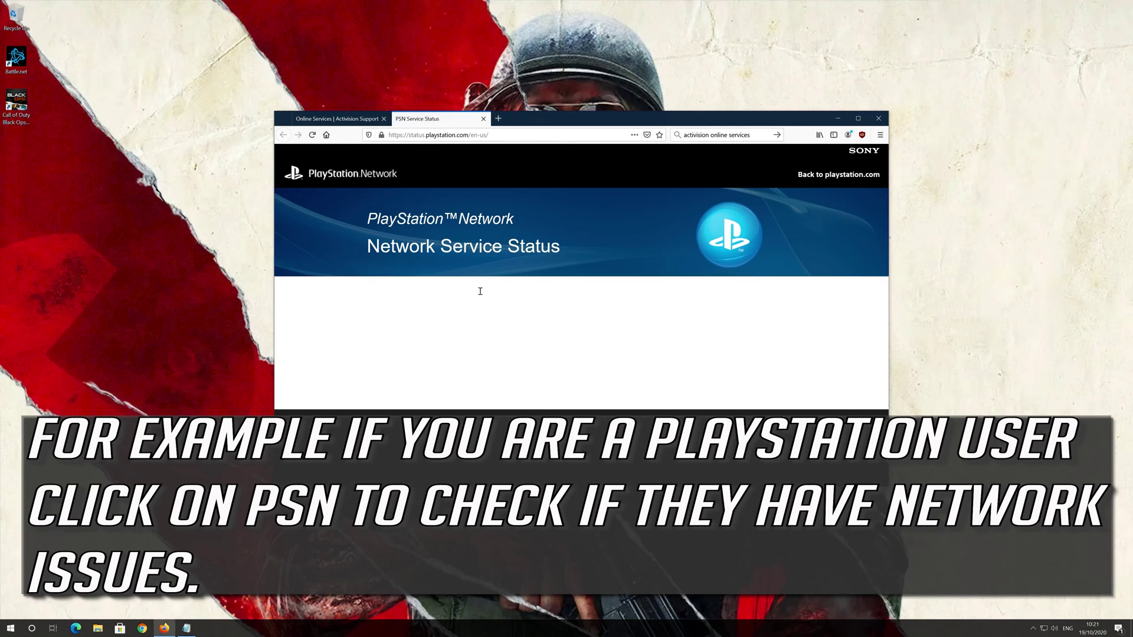
pyautogui.scroll(-1, 484, 291)
pyautogui.scroll(-1, 484, 292)
pyautogui.scroll(-2, 485, 291)
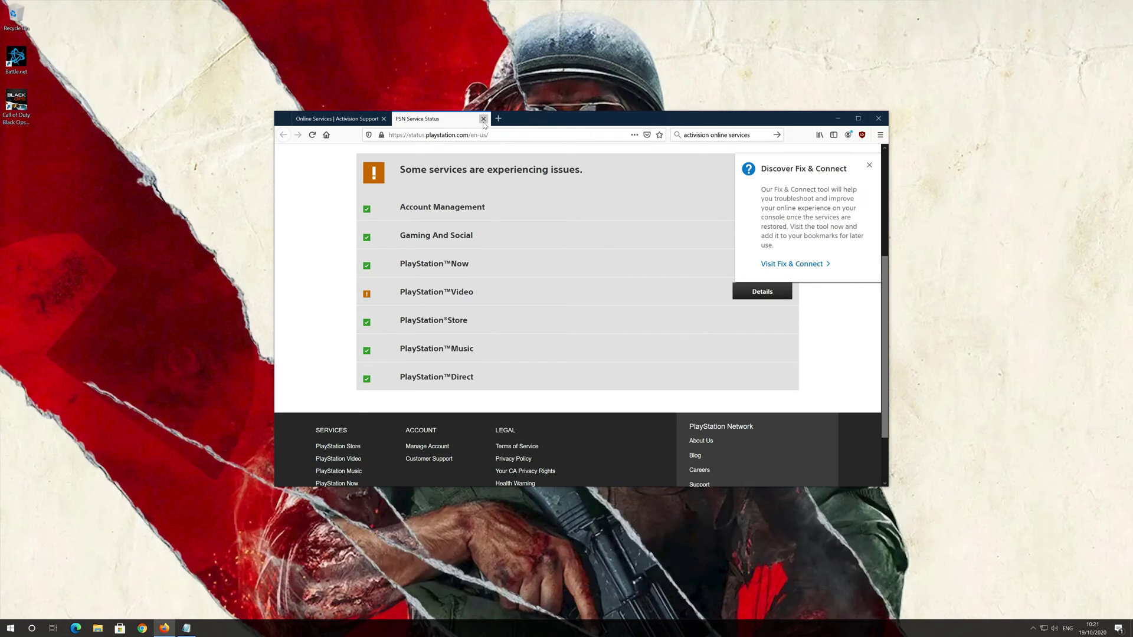
pyautogui.click(481, 119)
# Copy the Activision login link from Notepad and load it via Paste & Go in the address bar
pyautogui.hotkey('alt', 'Tab')
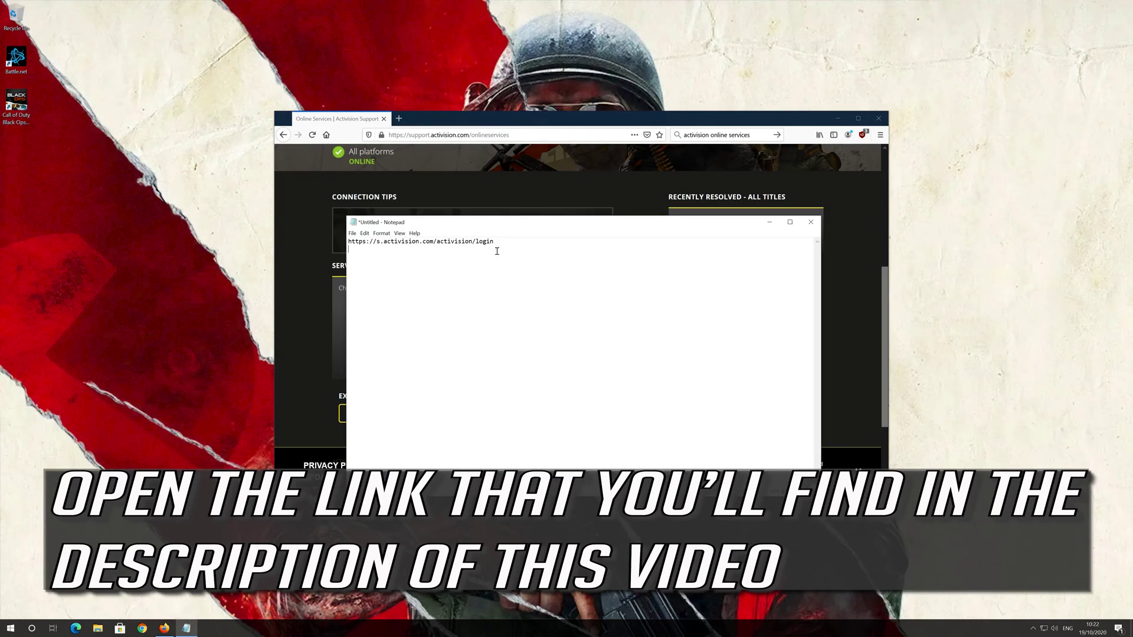
pyautogui.moveTo(493, 241); pyautogui.dragTo(349, 241)
pyautogui.rightClick(349, 240)
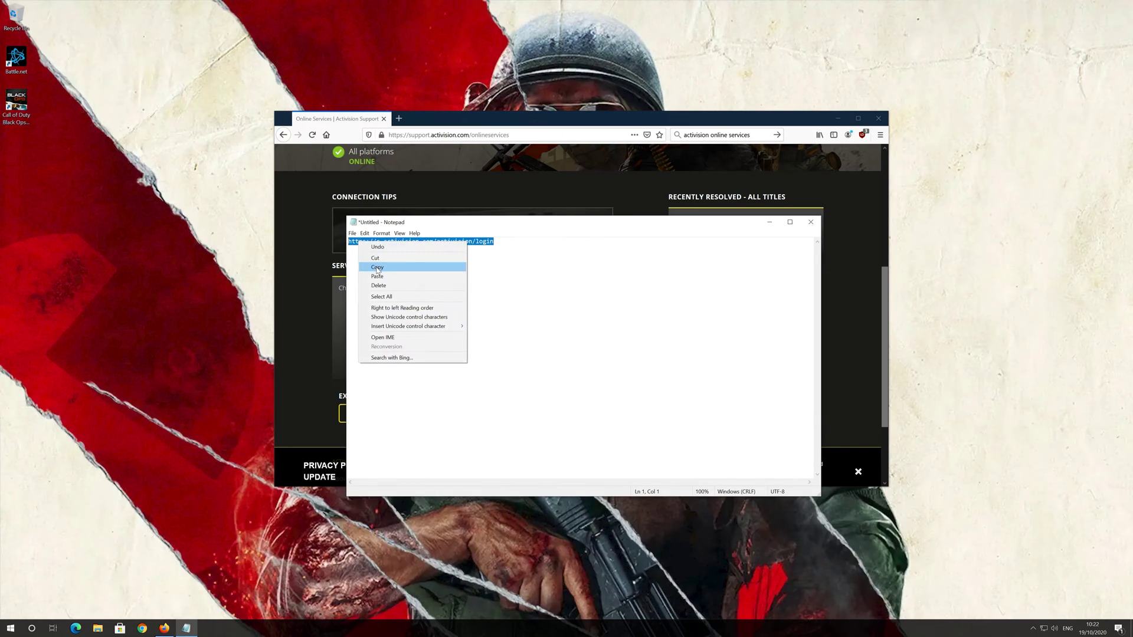
pyautogui.click(376, 268)
pyautogui.click(768, 221)
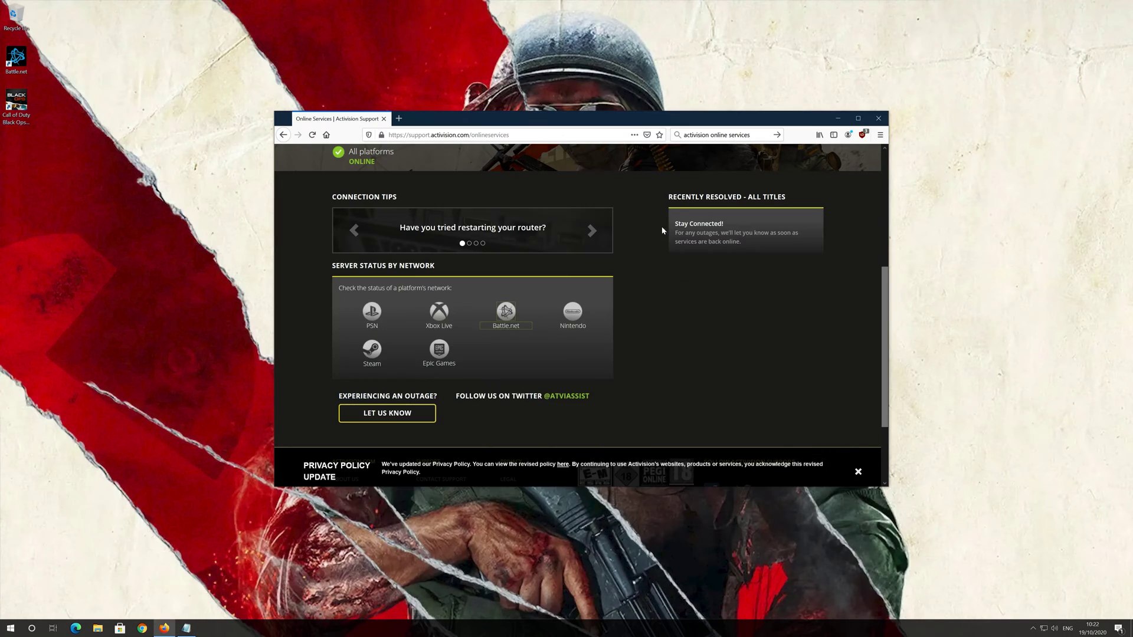
pyautogui.rightClick(487, 137)
pyautogui.click(506, 181)
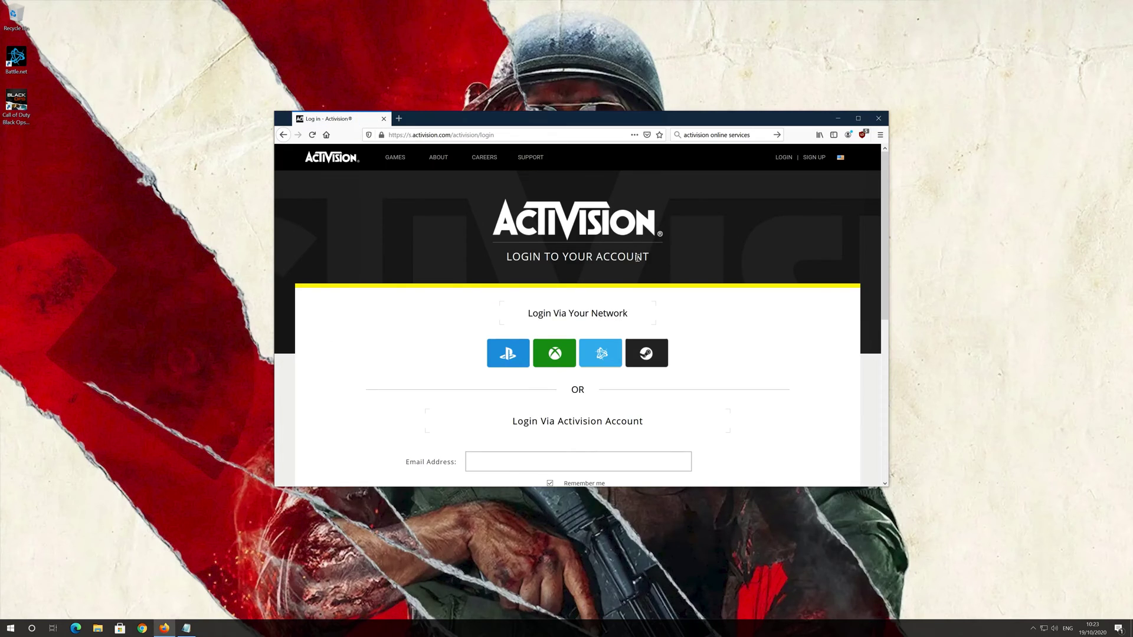
pyautogui.scroll(-2, 636, 256)
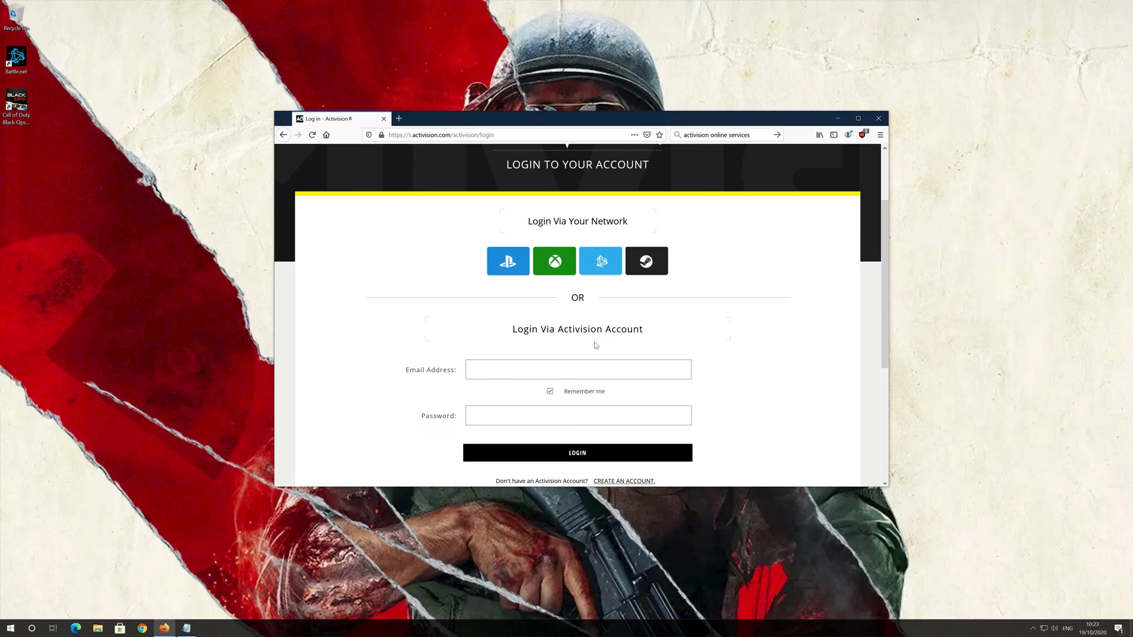
# Enter the account email and password and submit to sign in to Activision
pyautogui.click(520, 369)
pyautogui.write('email')
pyautogui.write('email')
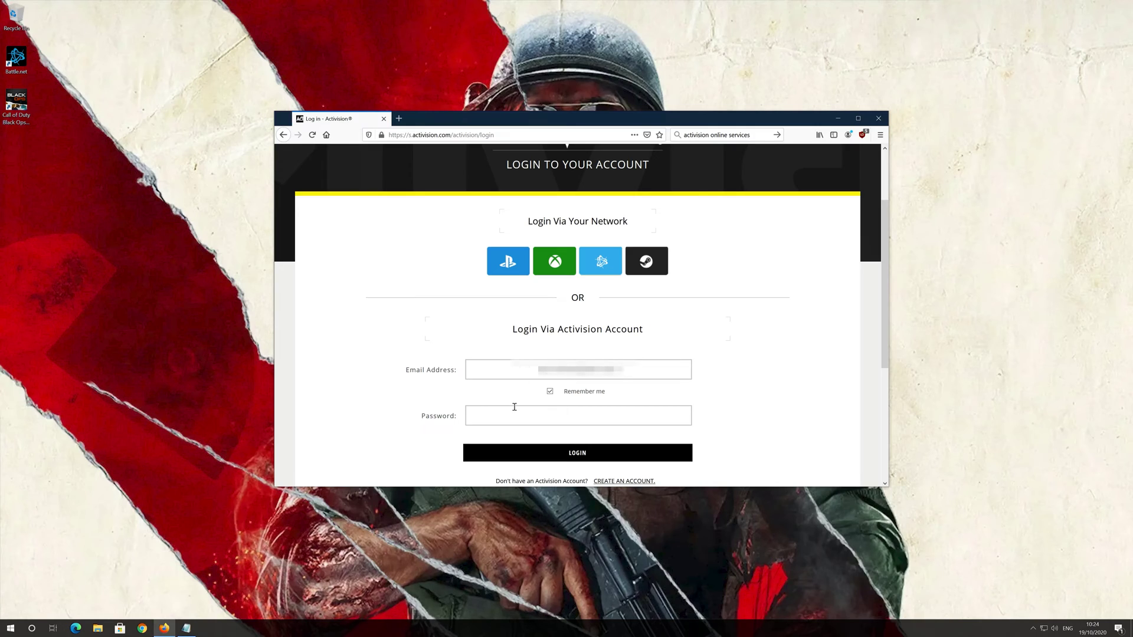
pyautogui.click(513, 409)
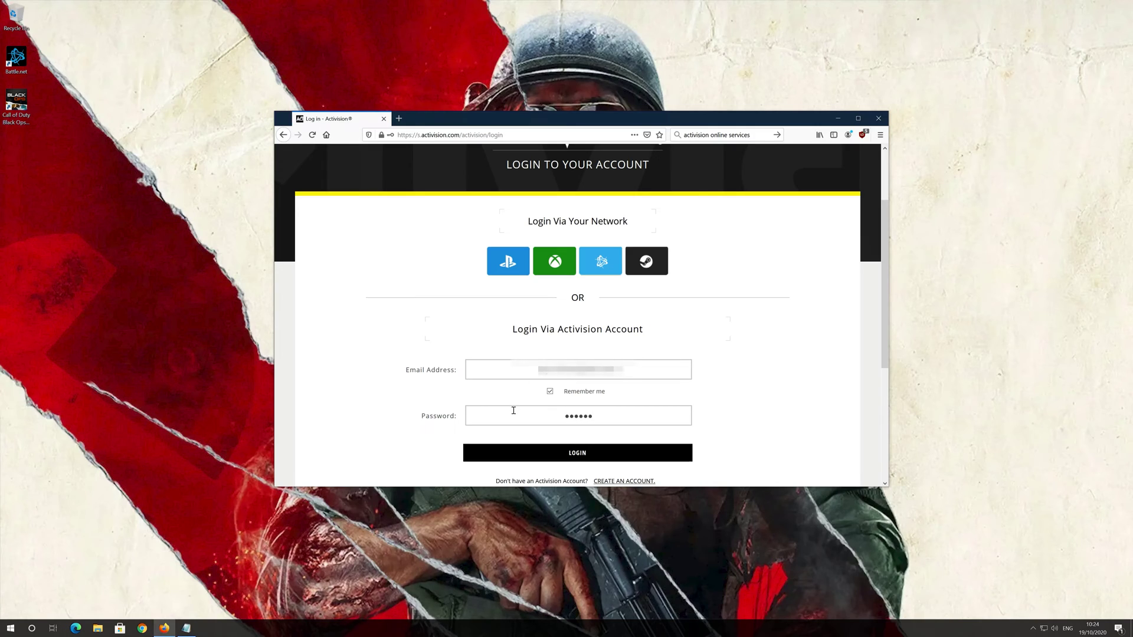
pyautogui.press('Return')
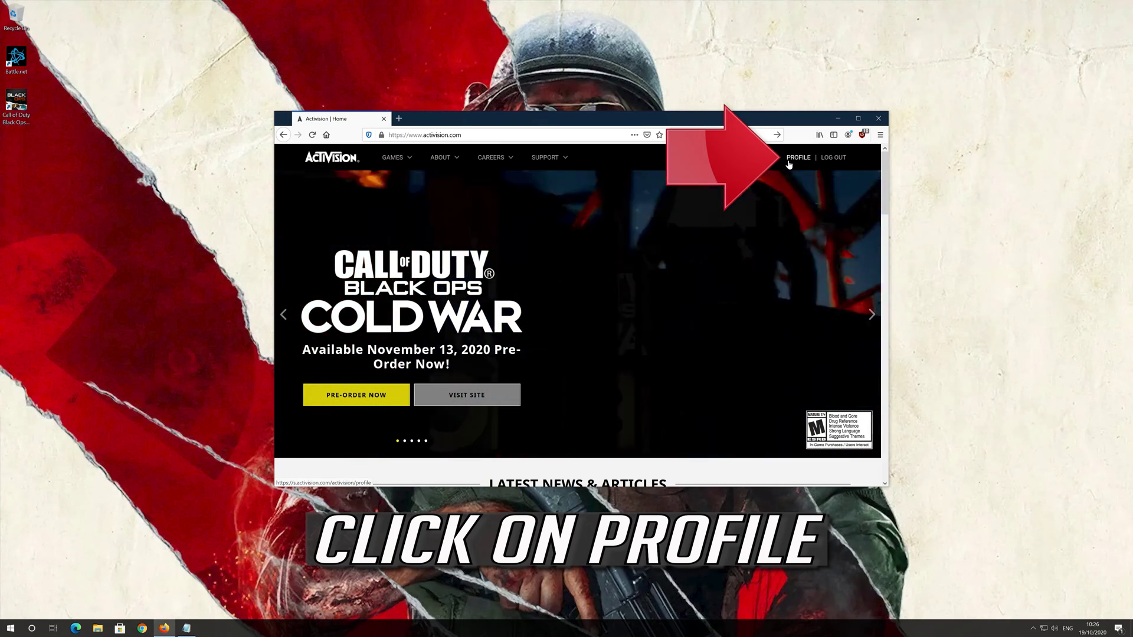
# From the profile's linked accounts, start the Steam account link and continue to Steam verification
pyautogui.click(788, 159)
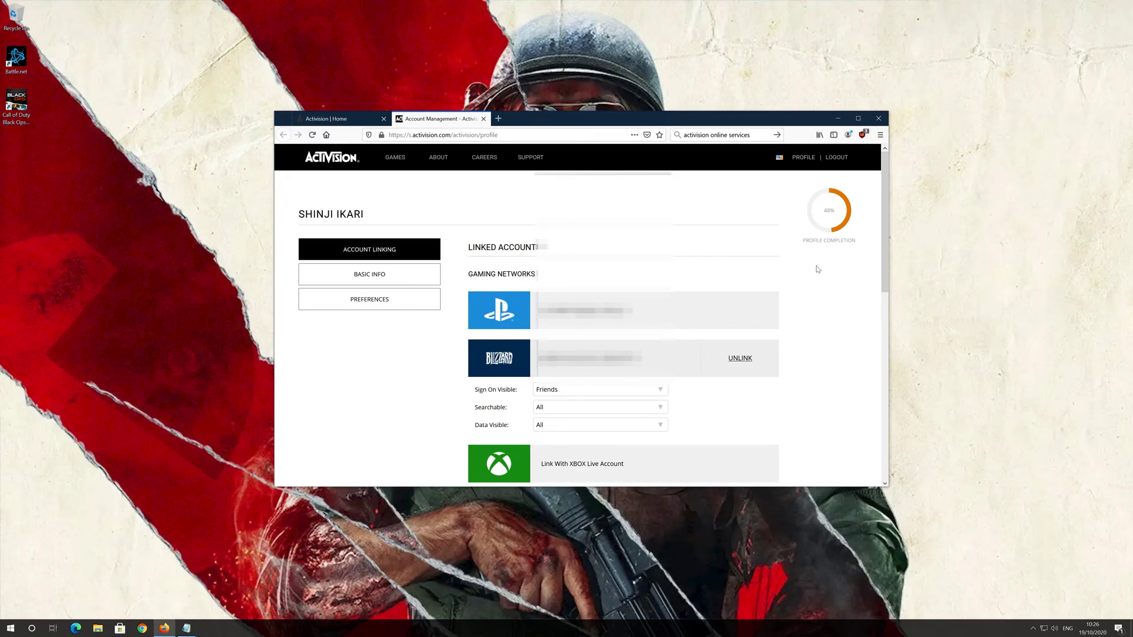
pyautogui.scroll(-2, 819, 281)
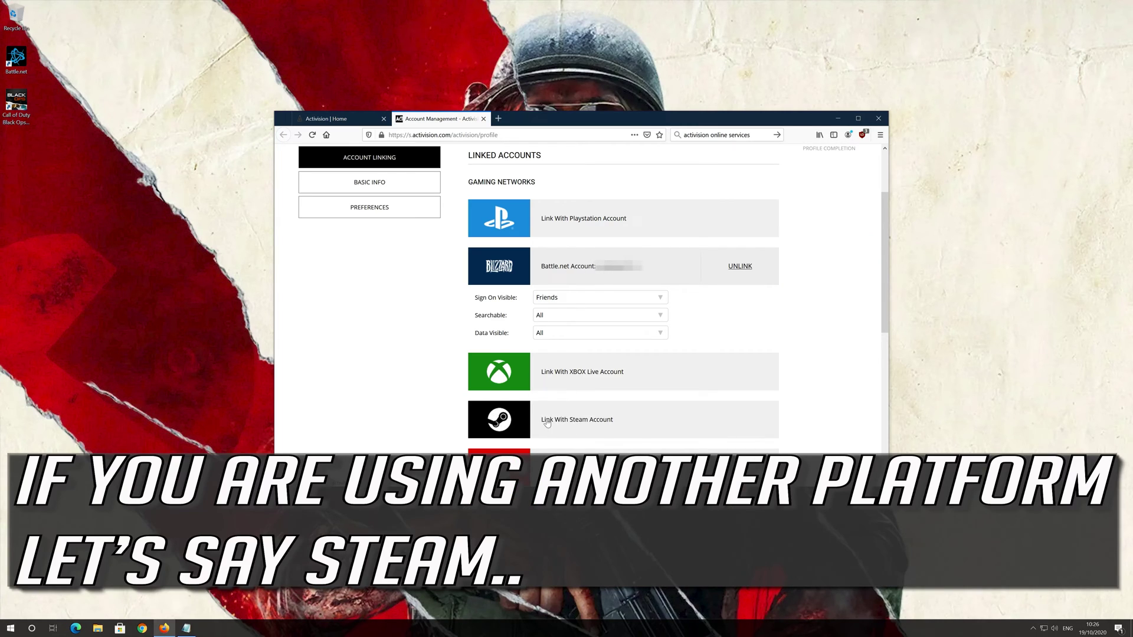
pyautogui.click(587, 423)
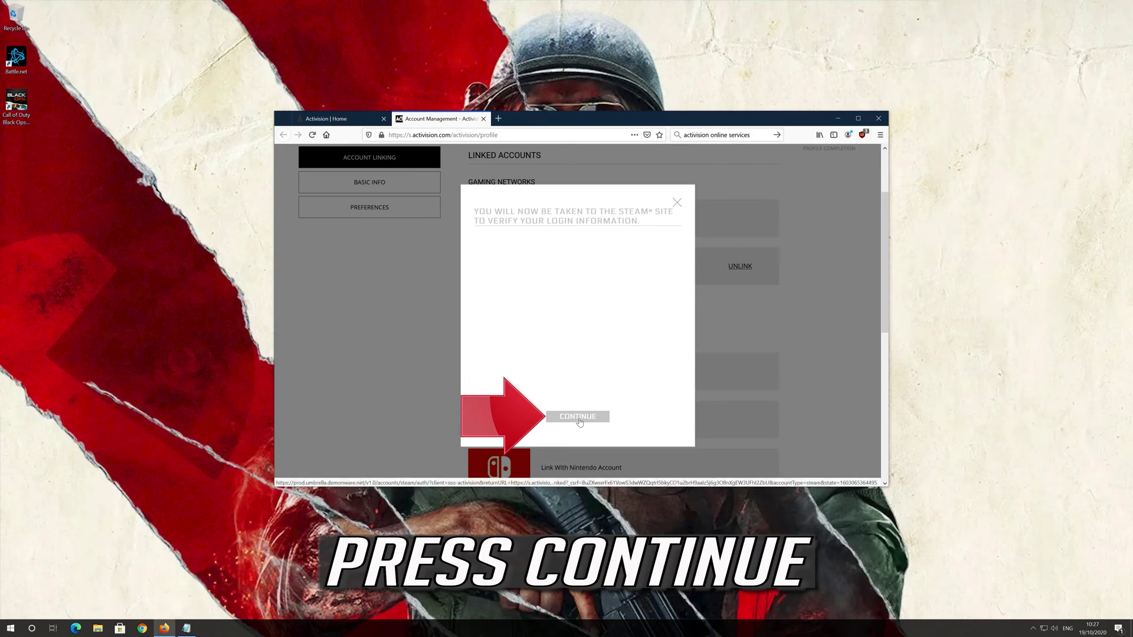
pyautogui.click(578, 423)
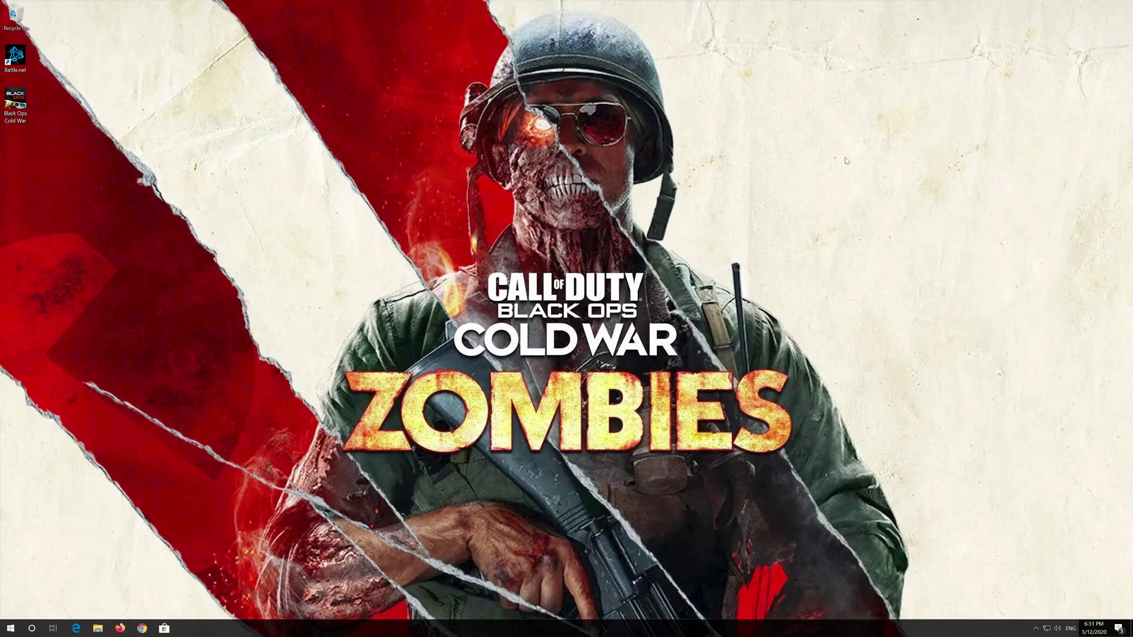
# Find Control Panel via Start search and open it
pyautogui.press('super')
pyautogui.write('contro')
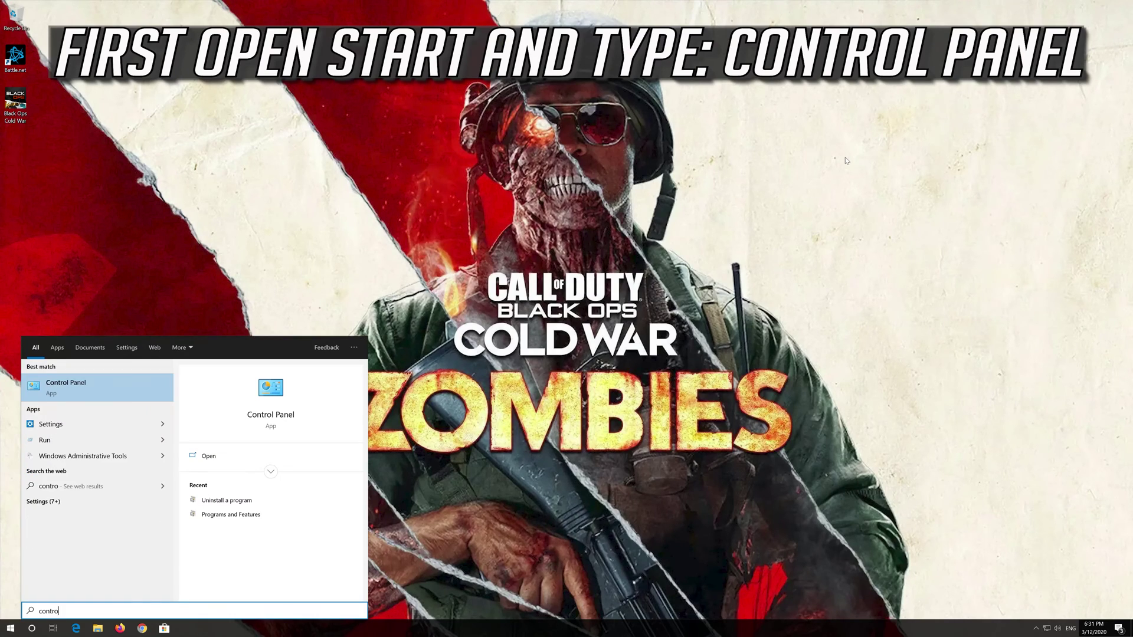
pyautogui.write('l panel')
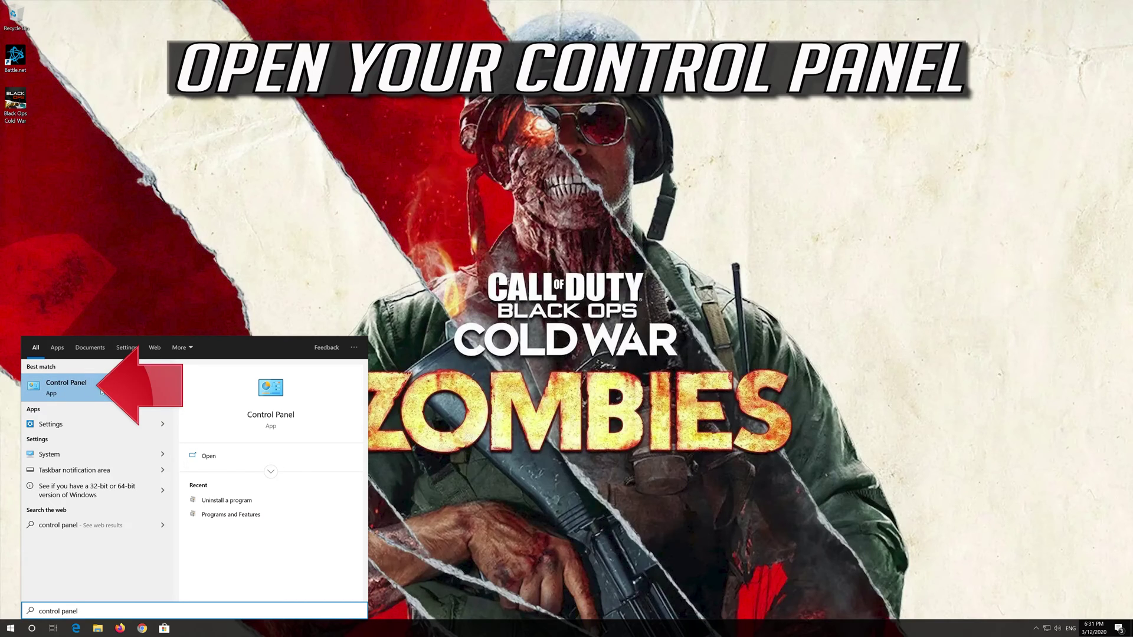
pyautogui.click(66, 387)
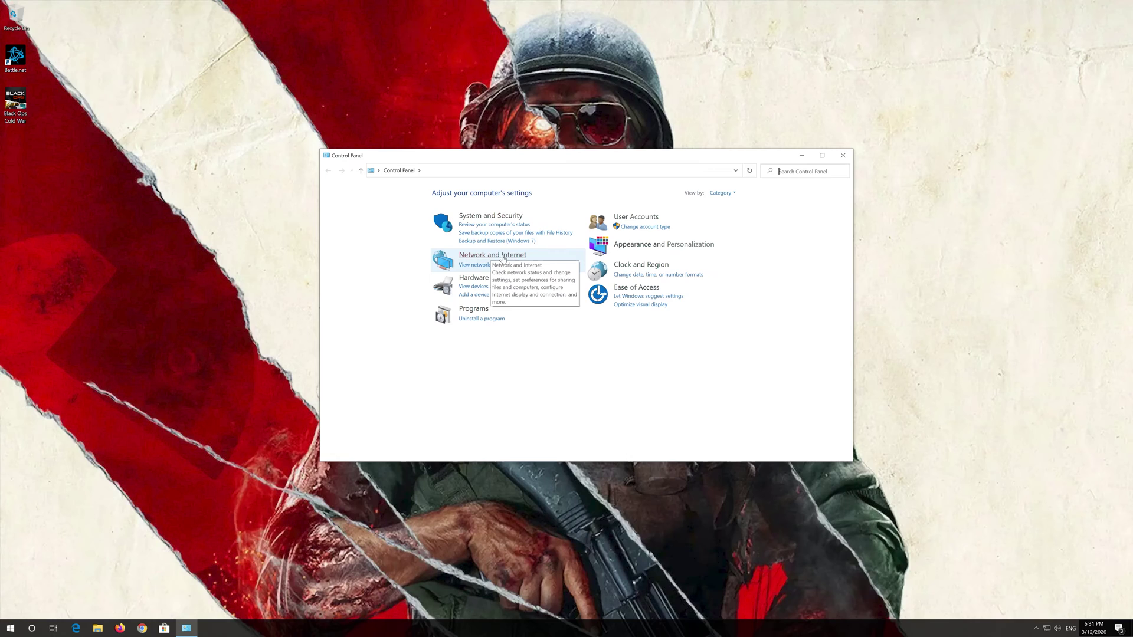
# Navigate Network and Internet > Network and Sharing Center > Change adapter settings
pyautogui.click(491, 256)
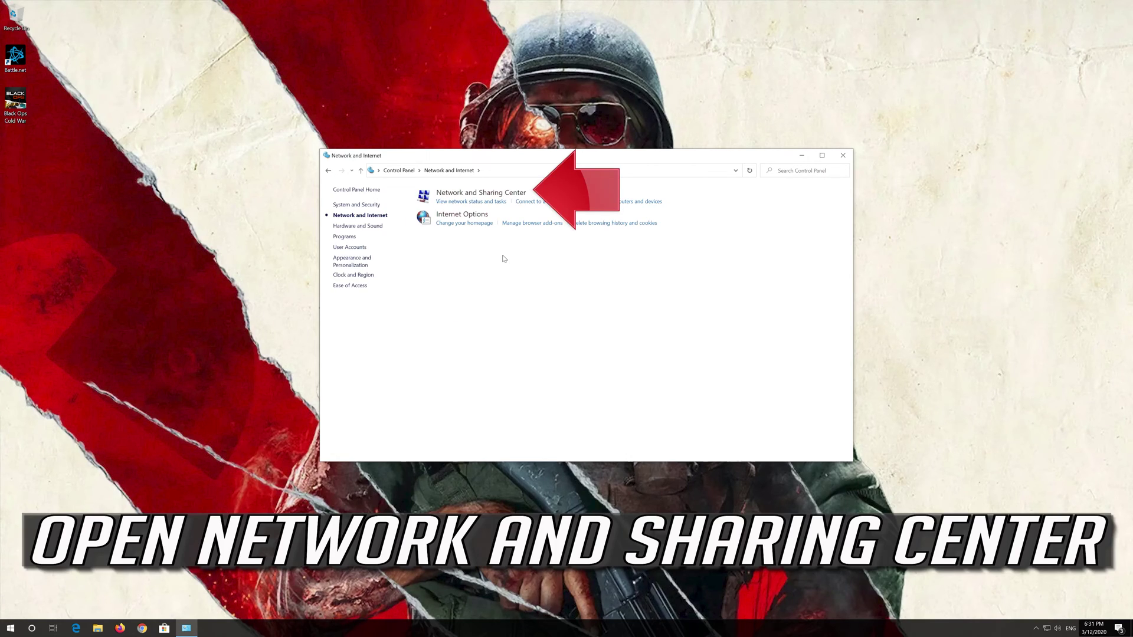
pyautogui.click(491, 197)
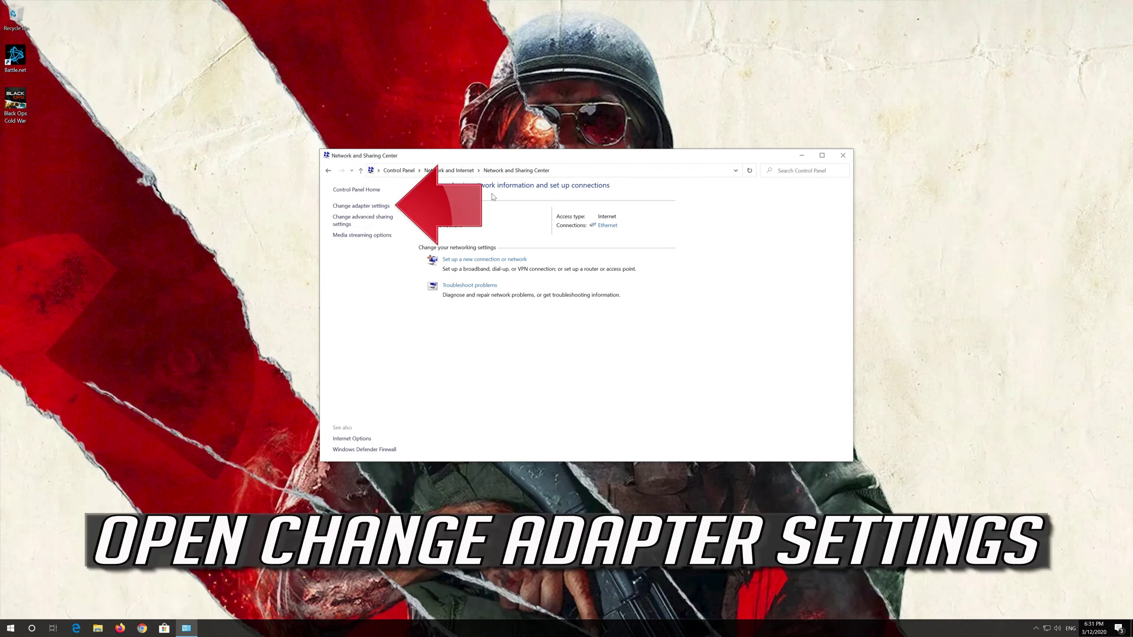
pyautogui.click(361, 207)
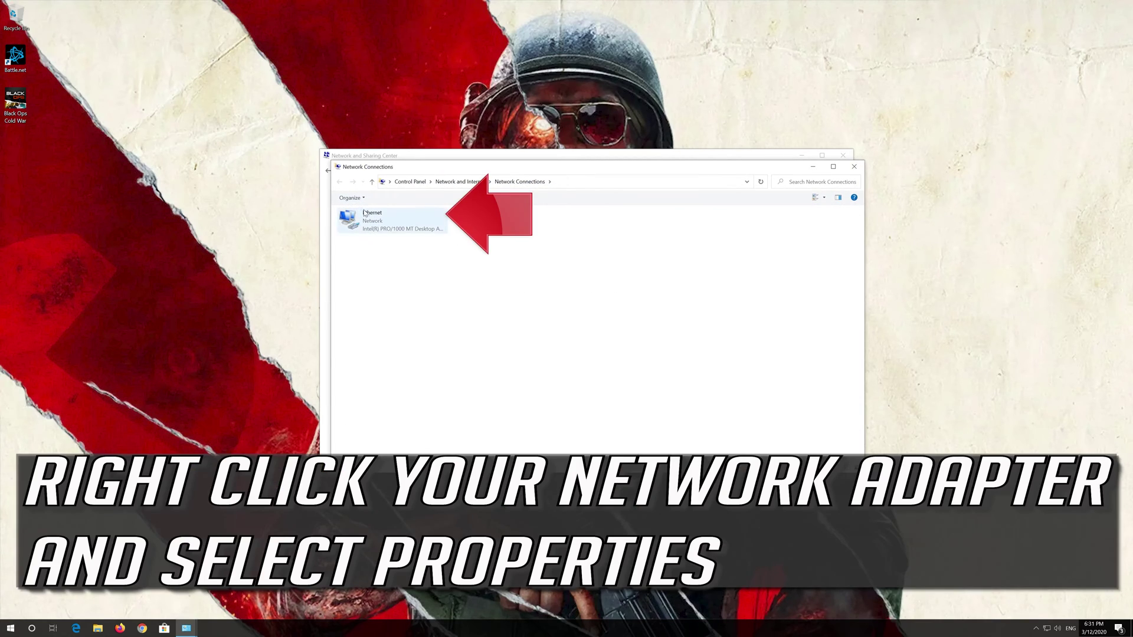
# Open the Ethernet adapter's Properties and select Internet Protocol Version 4 (TCP/IPv4) for its settings
pyautogui.click(366, 220)
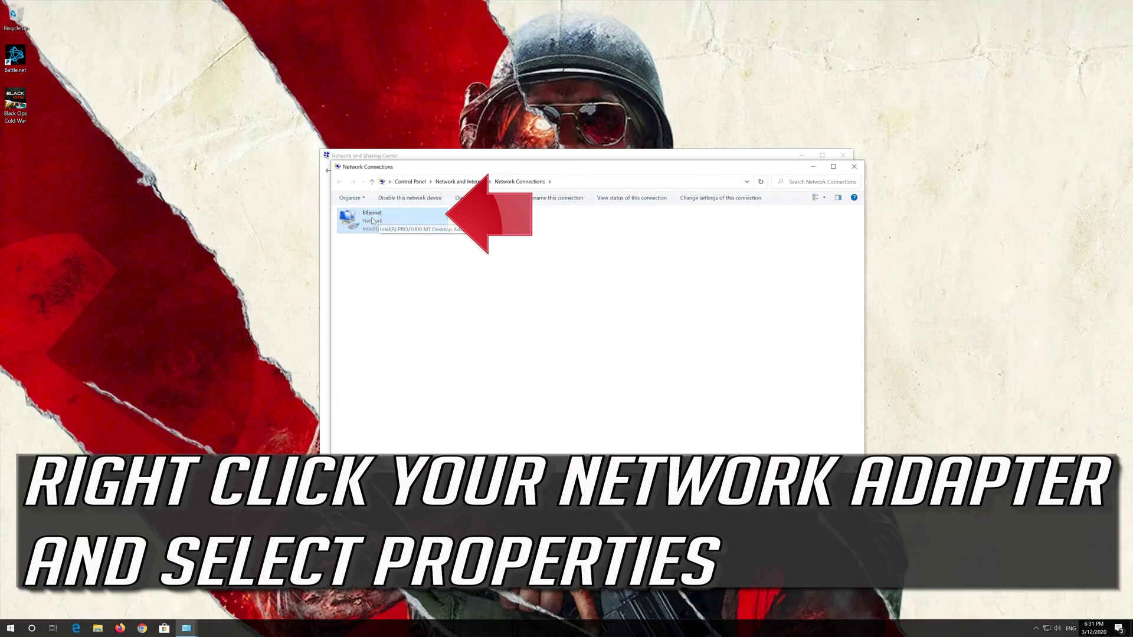
pyautogui.rightClick(390, 217)
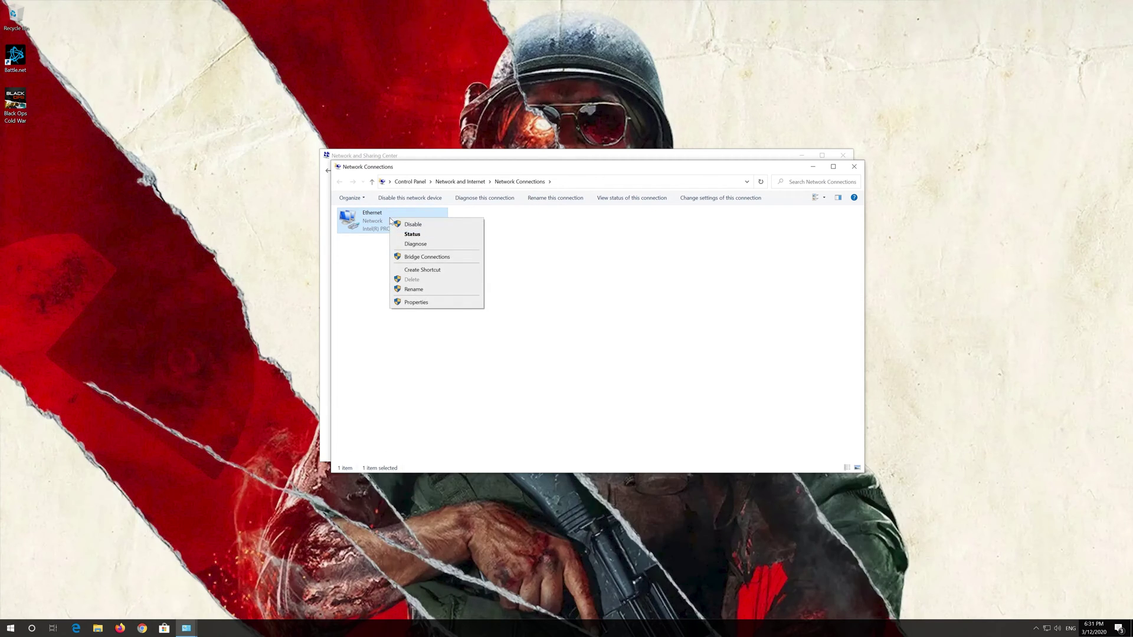
pyautogui.click(425, 303)
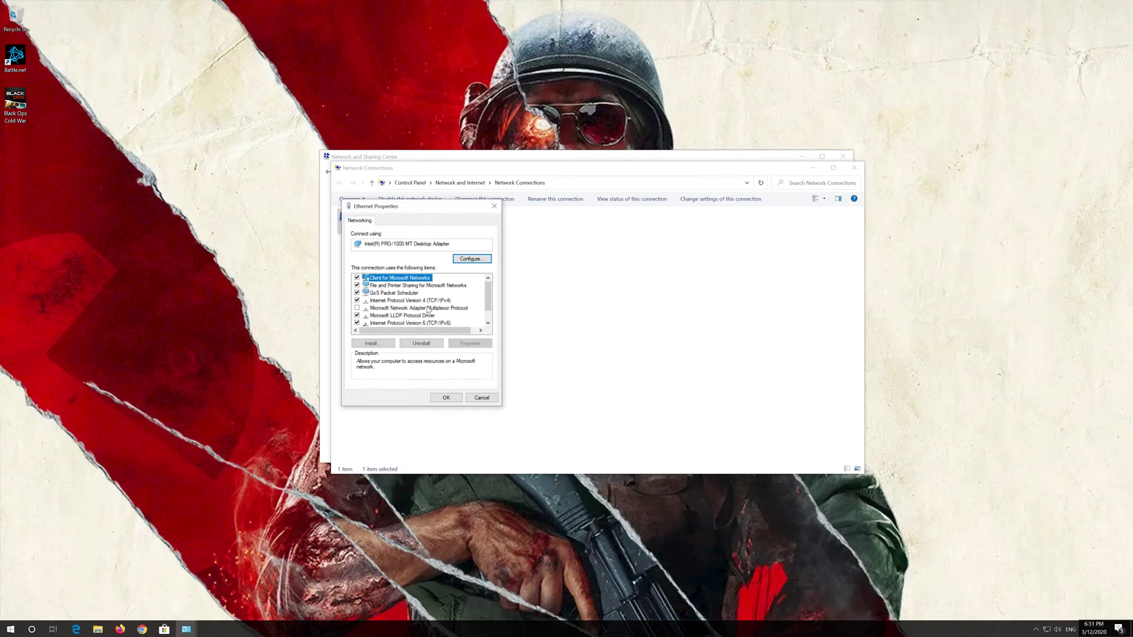
pyautogui.moveTo(421, 209); pyautogui.dragTo(595, 216)
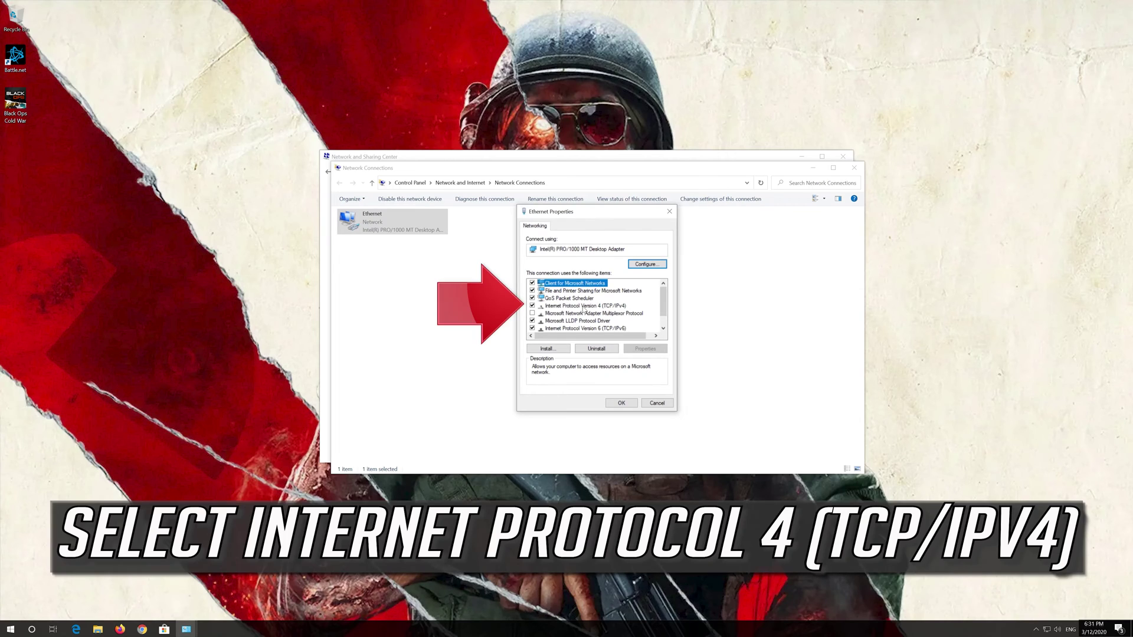
pyautogui.click(610, 307)
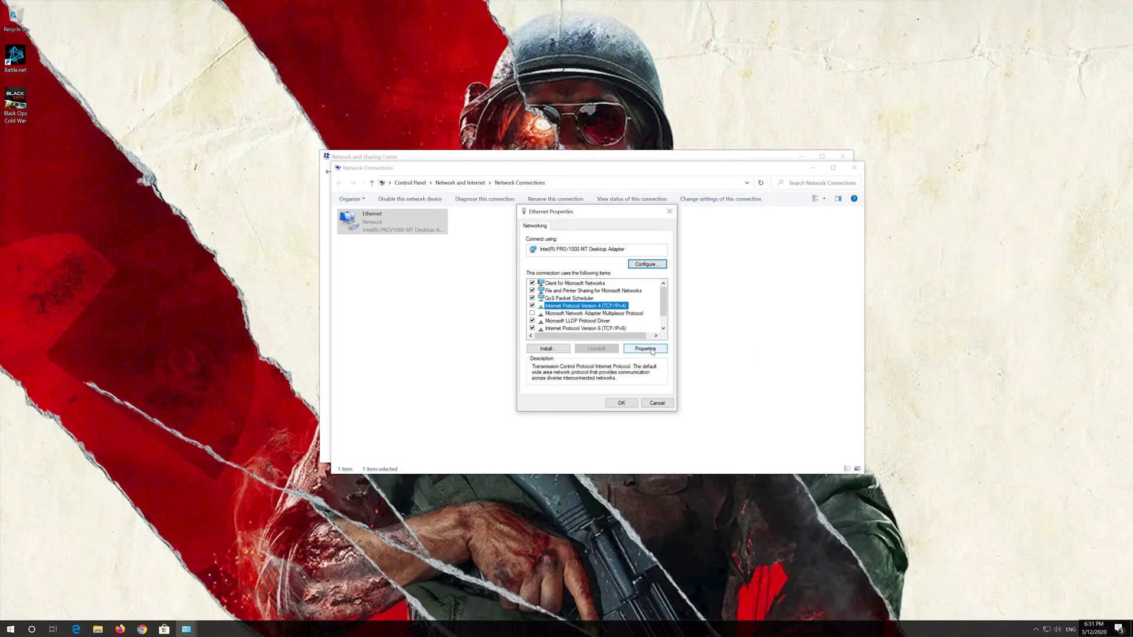
pyautogui.click(645, 349)
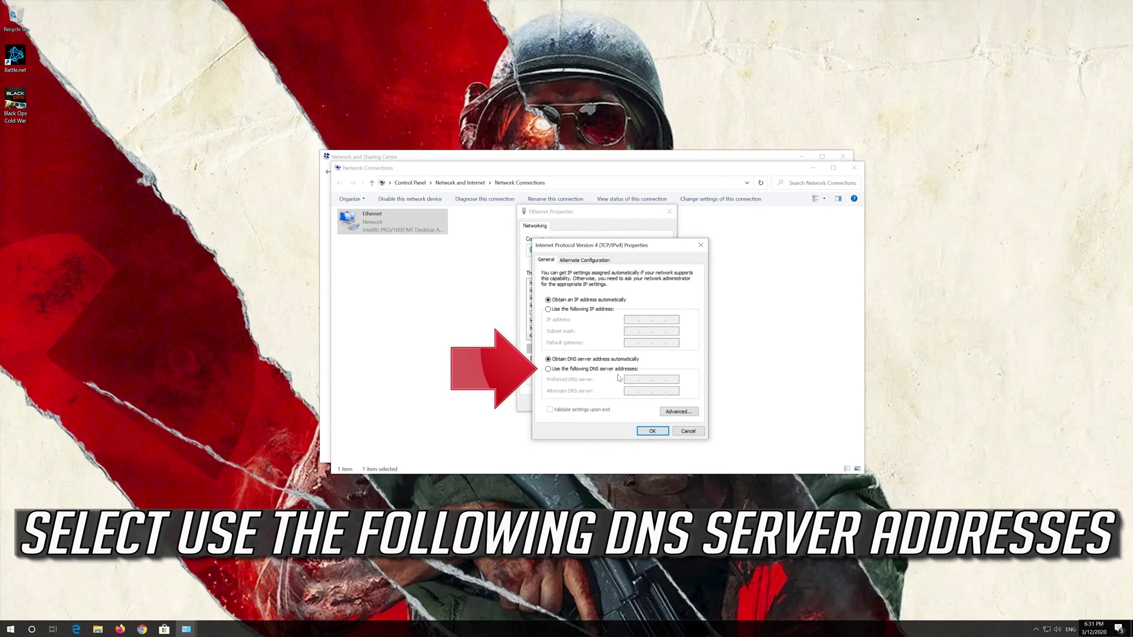
# Use manual DNS servers 1.1.1.1 preferred and 1.0.0.1 alternate and confirm with OK
pyautogui.click(548, 368)
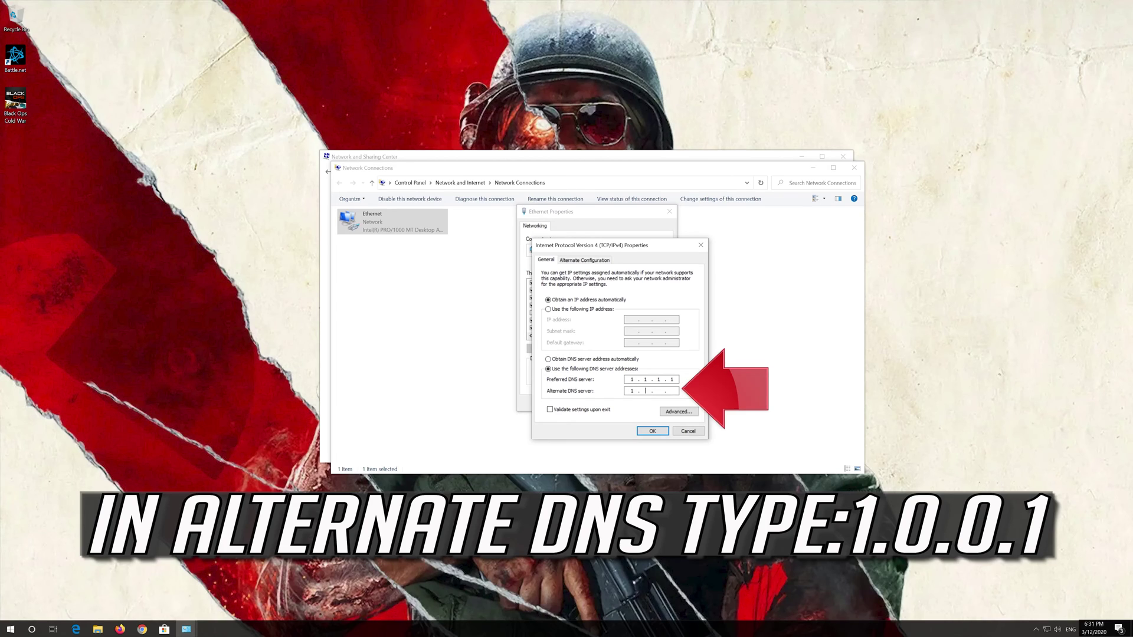
pyautogui.write('.')
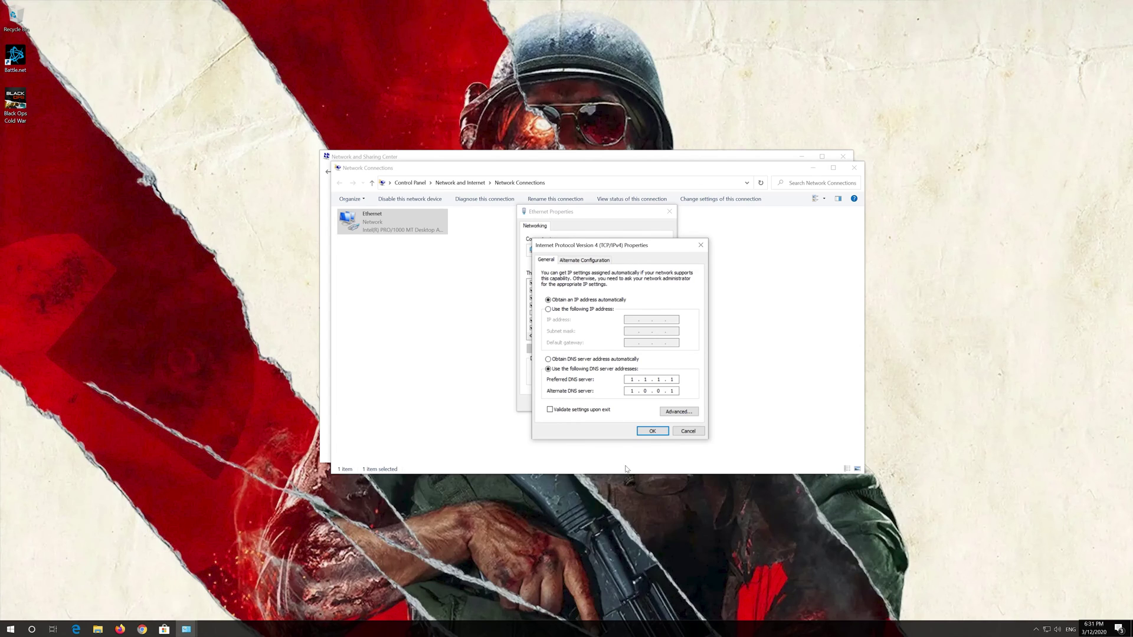
pyautogui.click(652, 431)
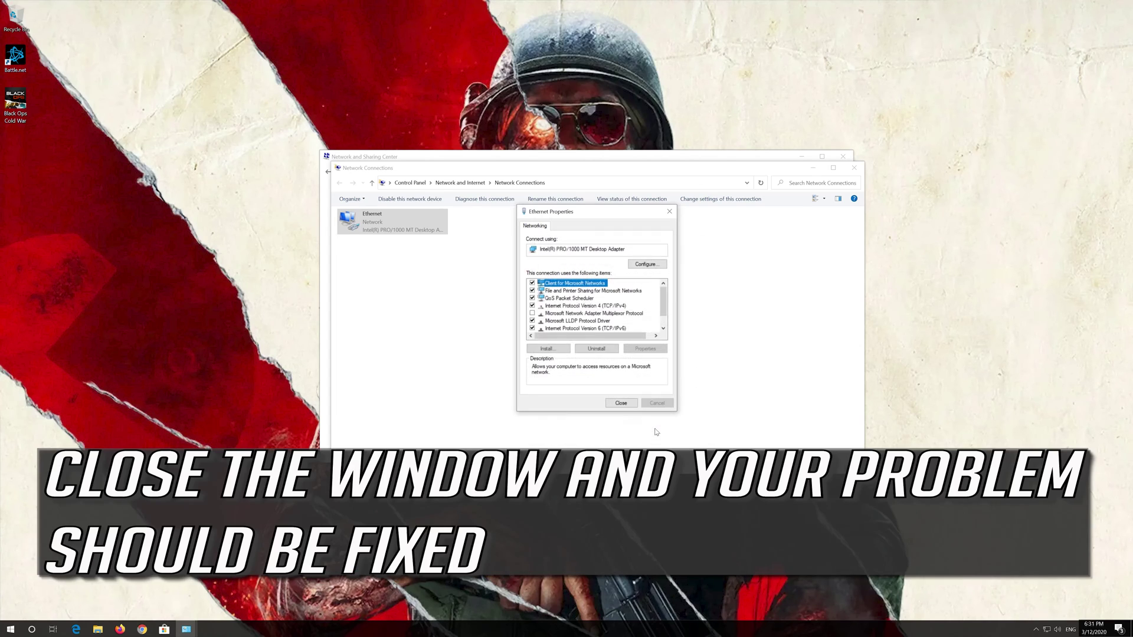